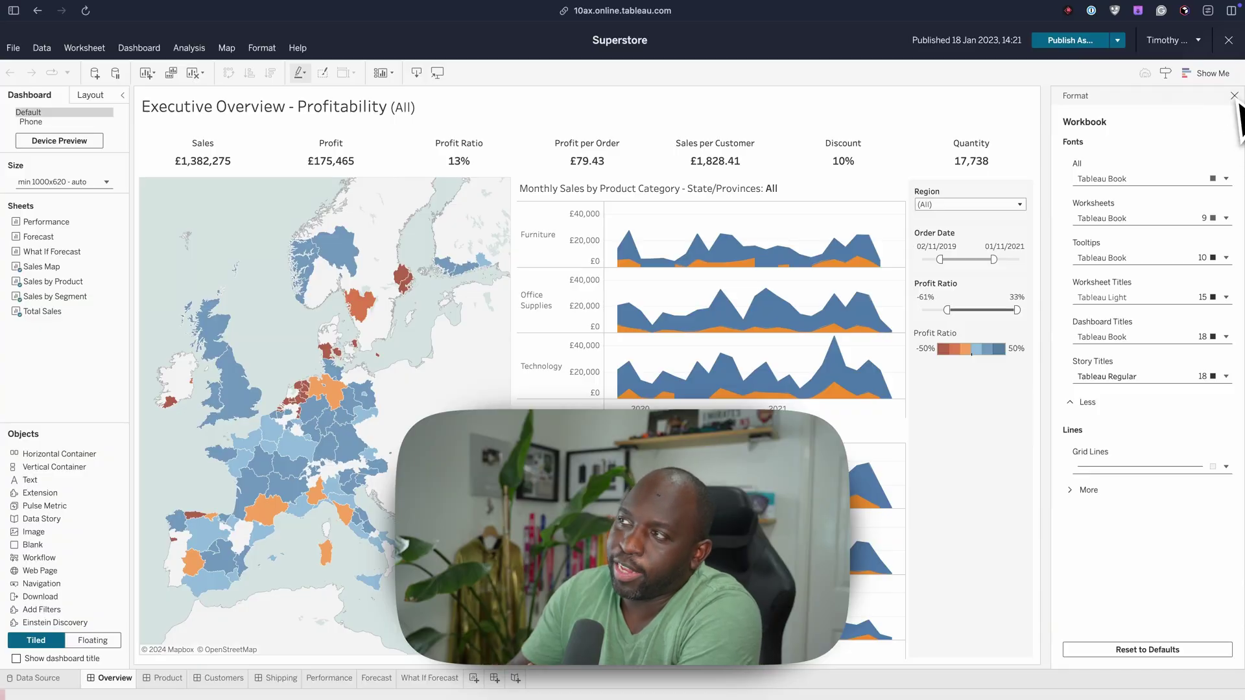
Close the Format pane so the Executive Overview - Profitability dashboard uses the full width
left_click(1234, 96)
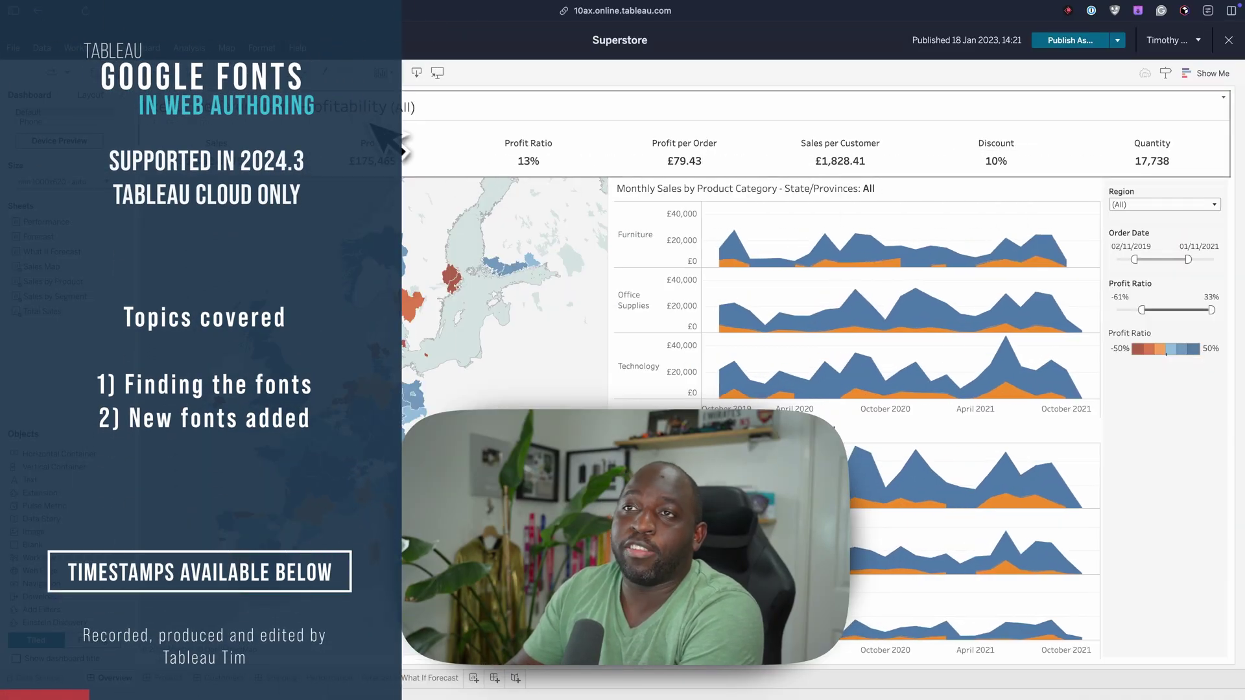
Browse the dashboard title's font list in Edit Title, keep it unchanged, then open Format
right_click(318, 108)
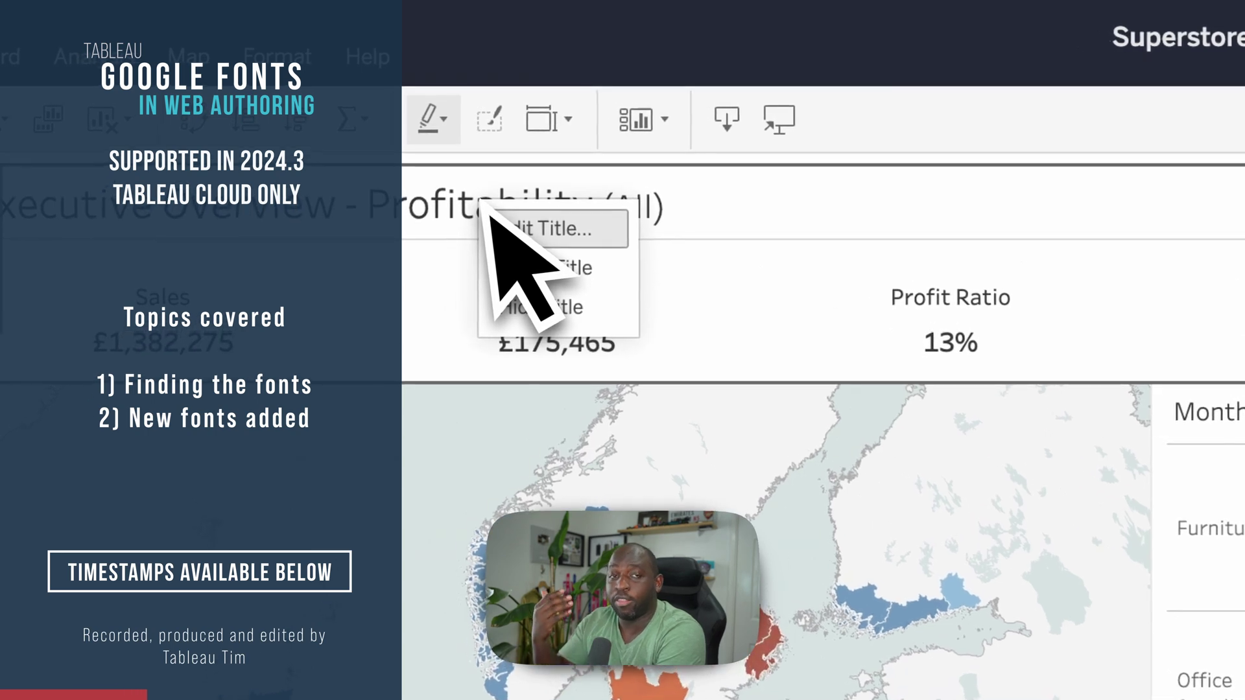
left_click(509, 228)
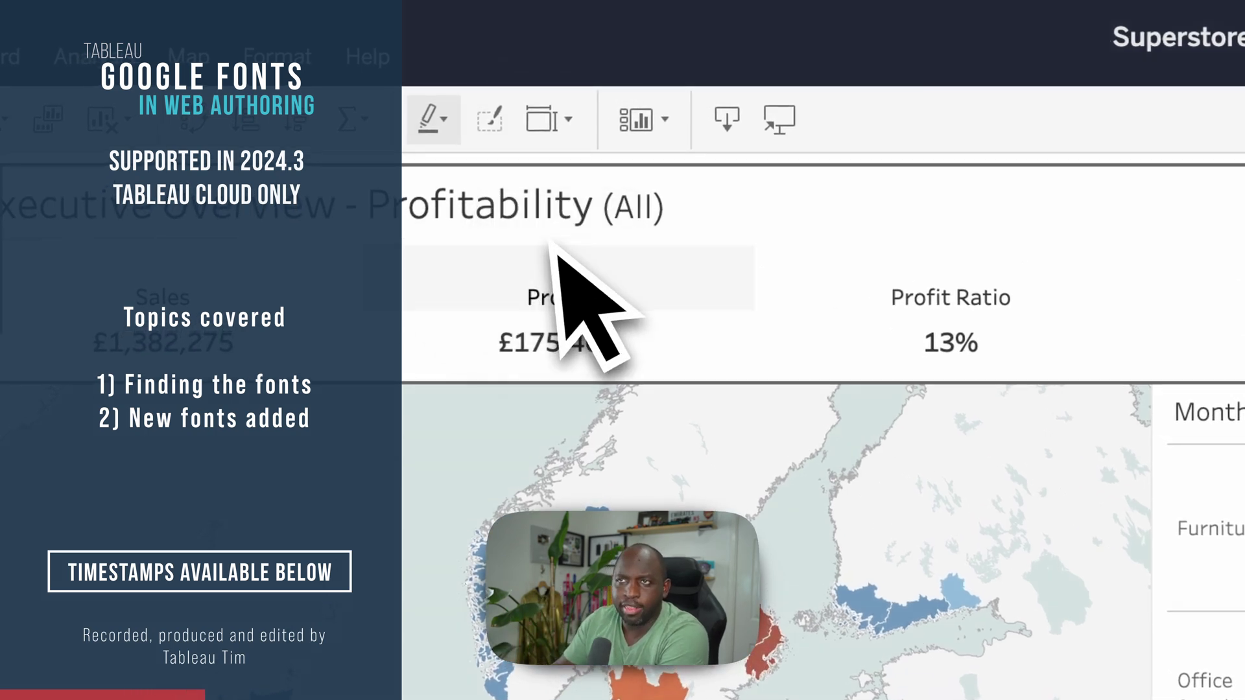
key("ctrl+a")
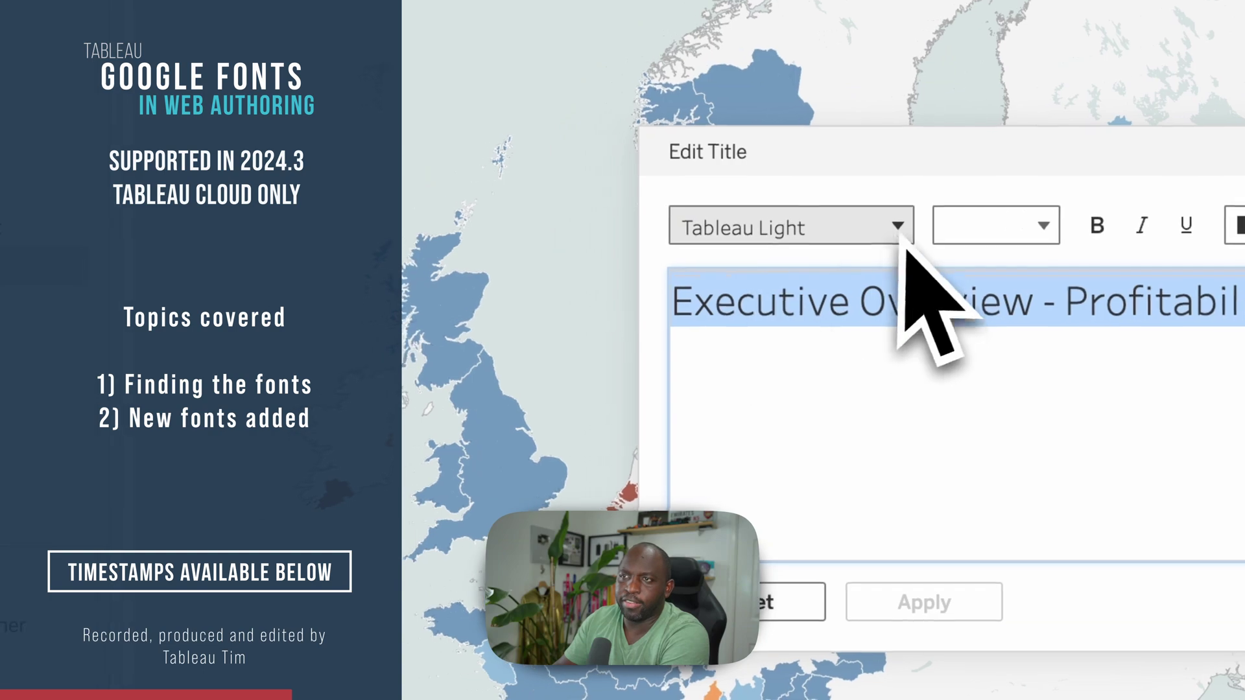
left_click(901, 233)
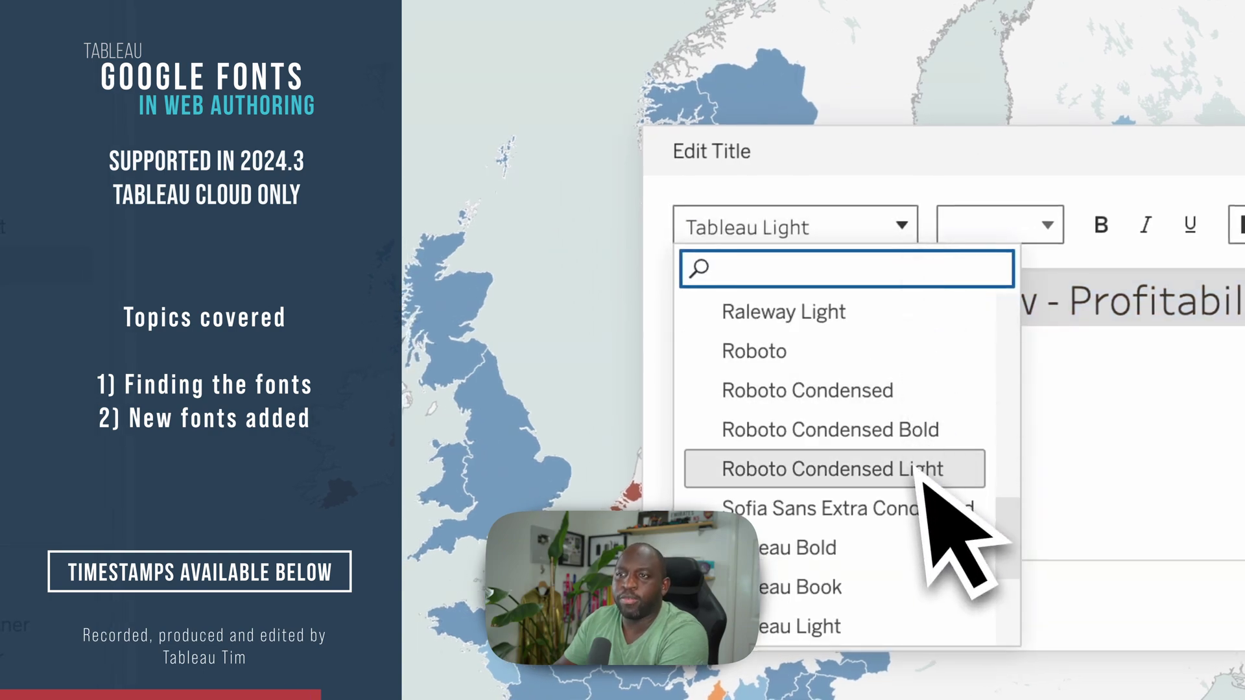
scroll(927, 500, "down", 5)
scroll(908, 480, "up", 10)
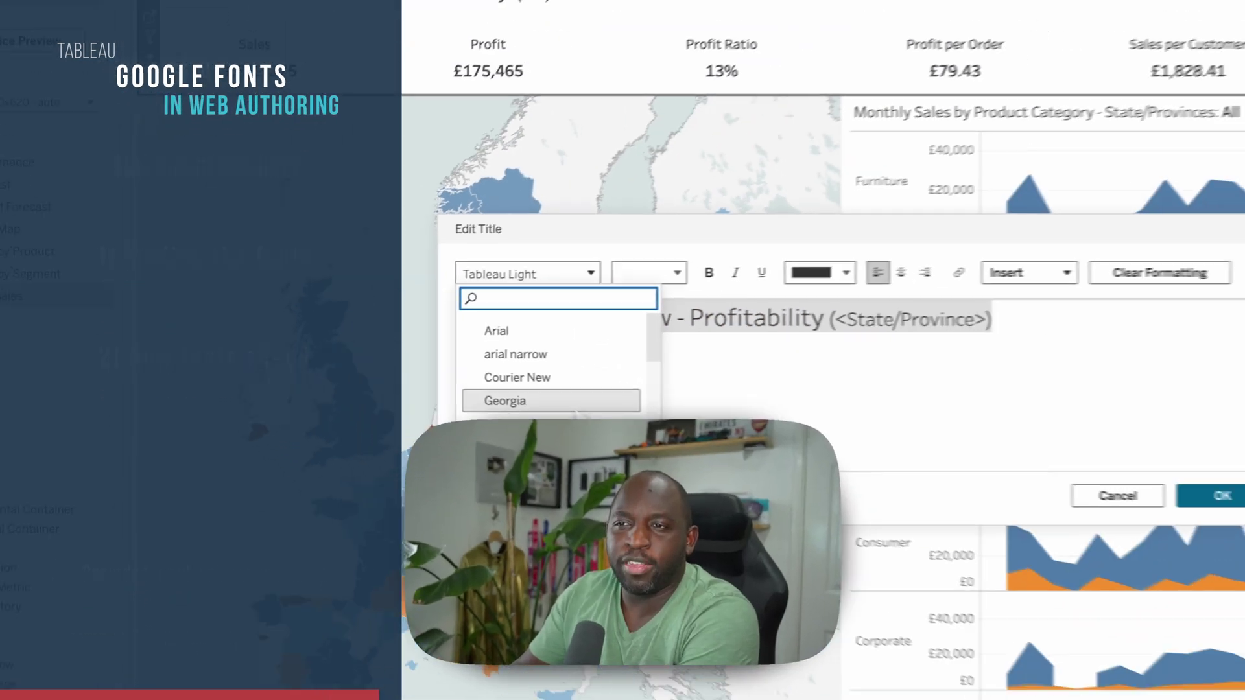
scroll(891, 460, "down", 5)
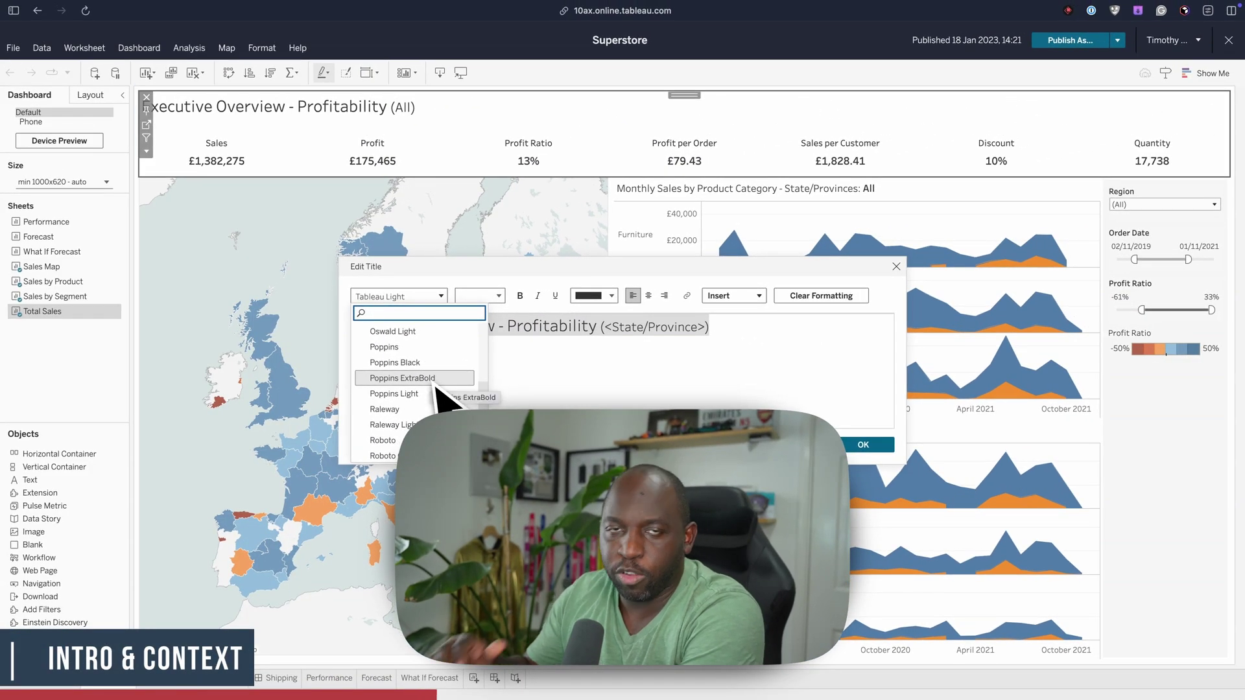
left_click(579, 414)
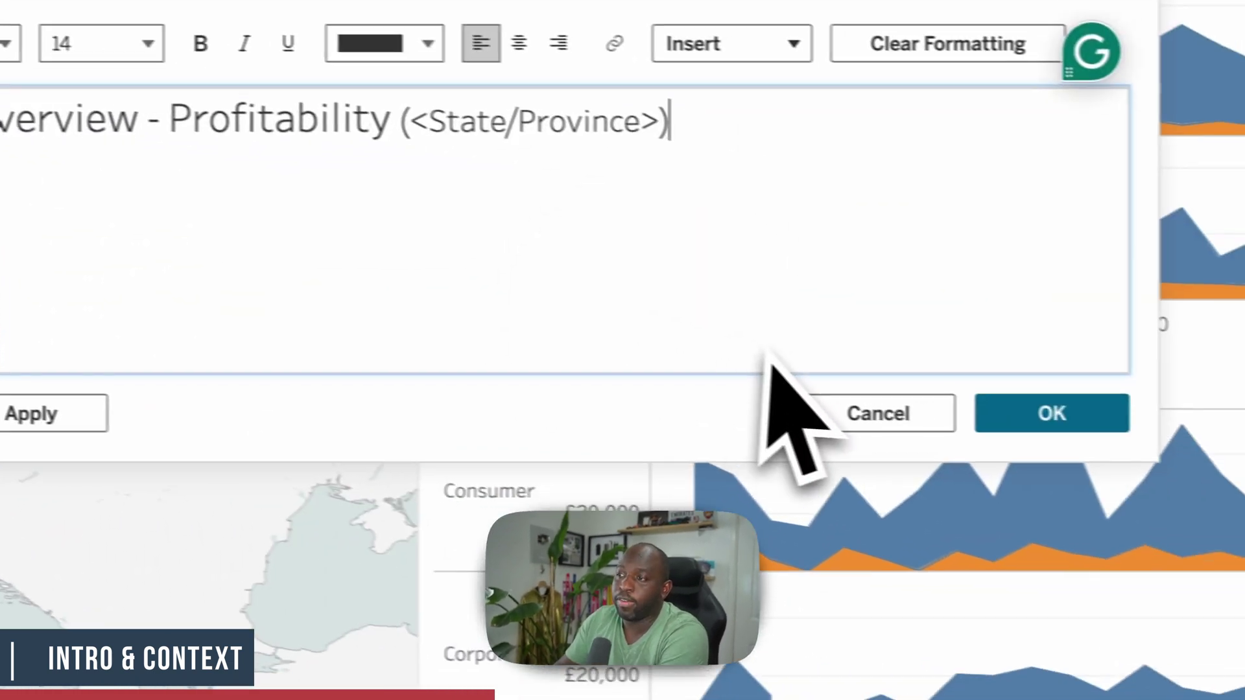
left_click(862, 444)
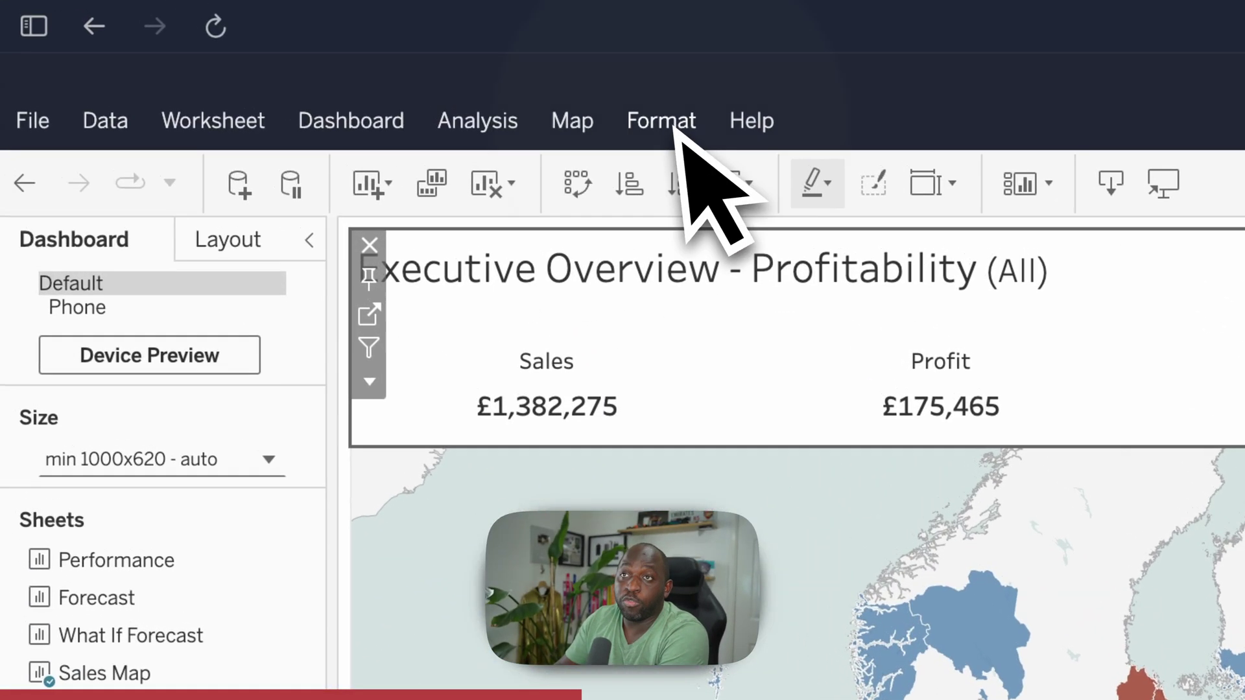
left_click(674, 127)
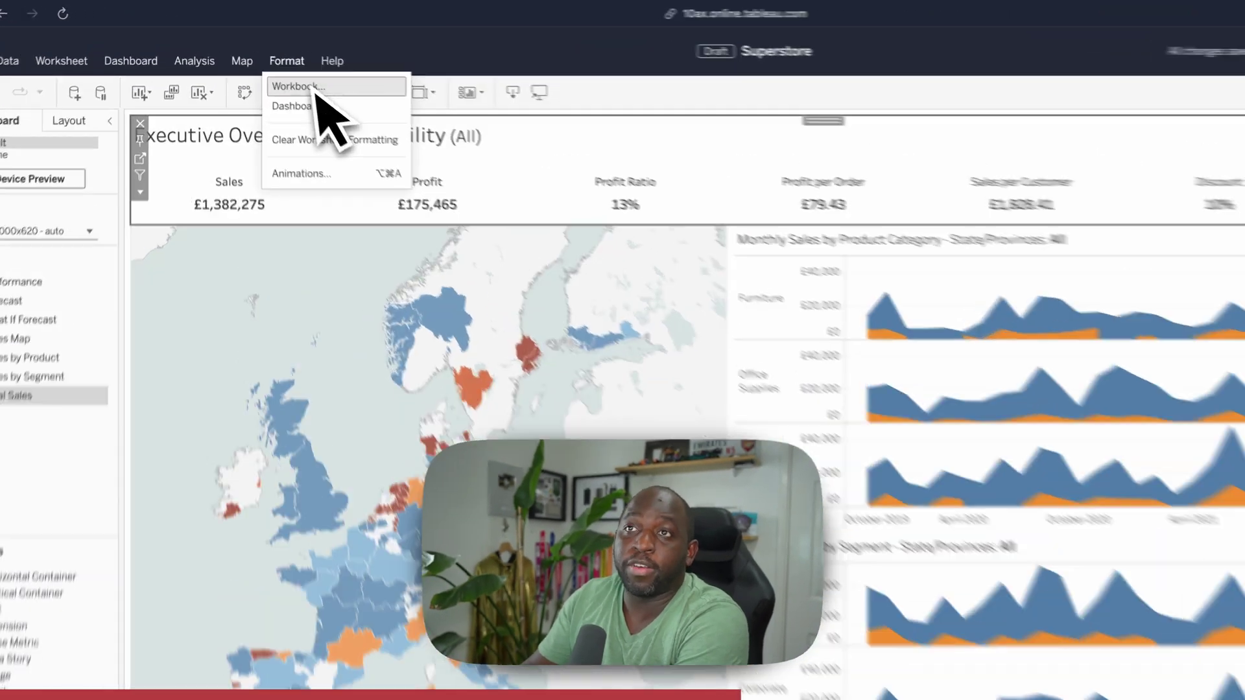
Open Format > Workbook and expand the All-text font list, currently Tableau Book
left_click(284, 71)
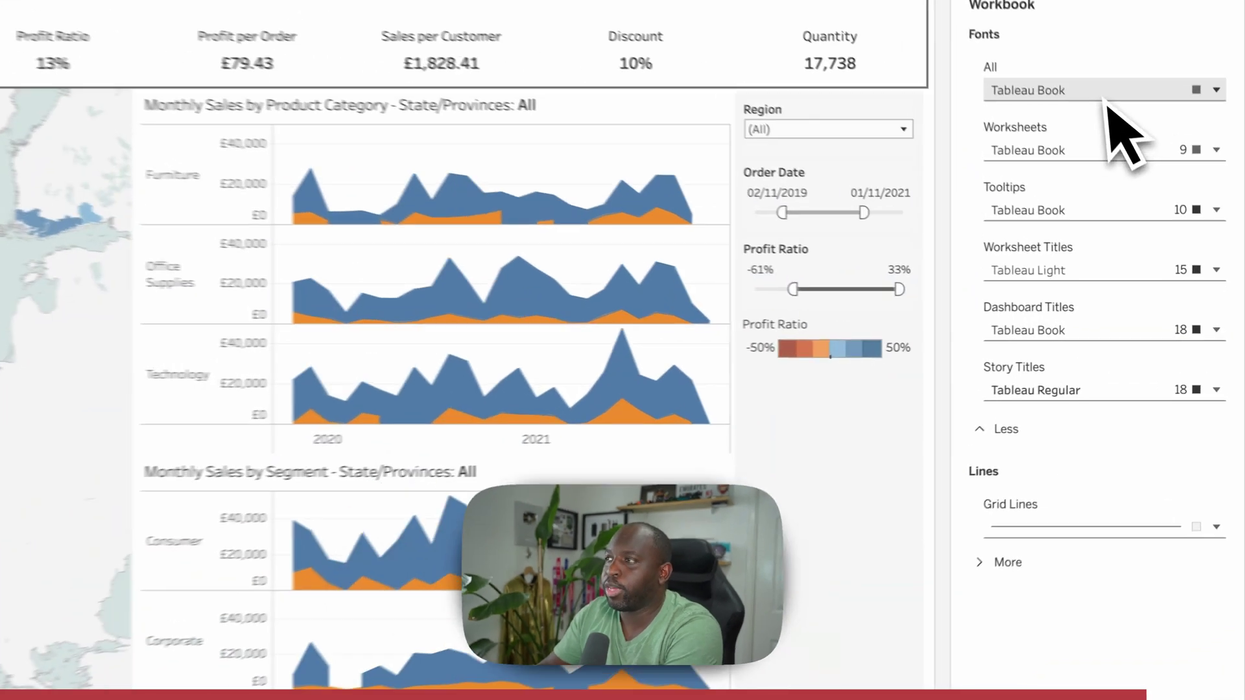
left_click(1138, 181)
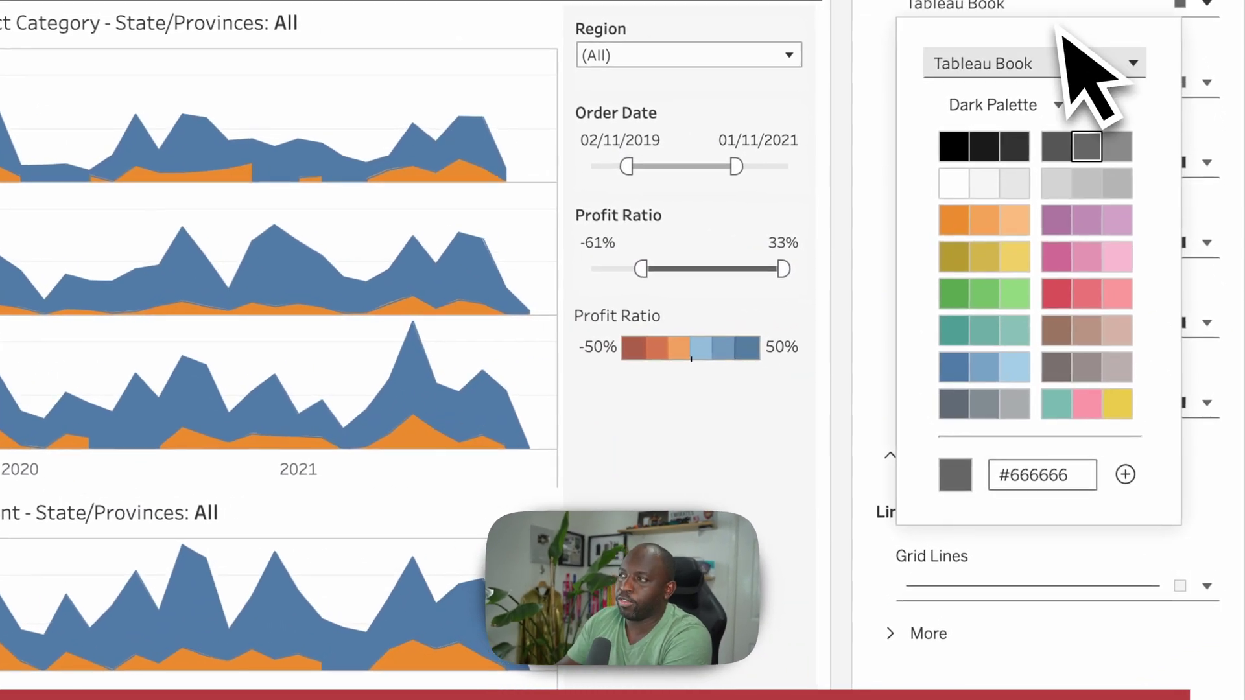
left_click(1086, 60)
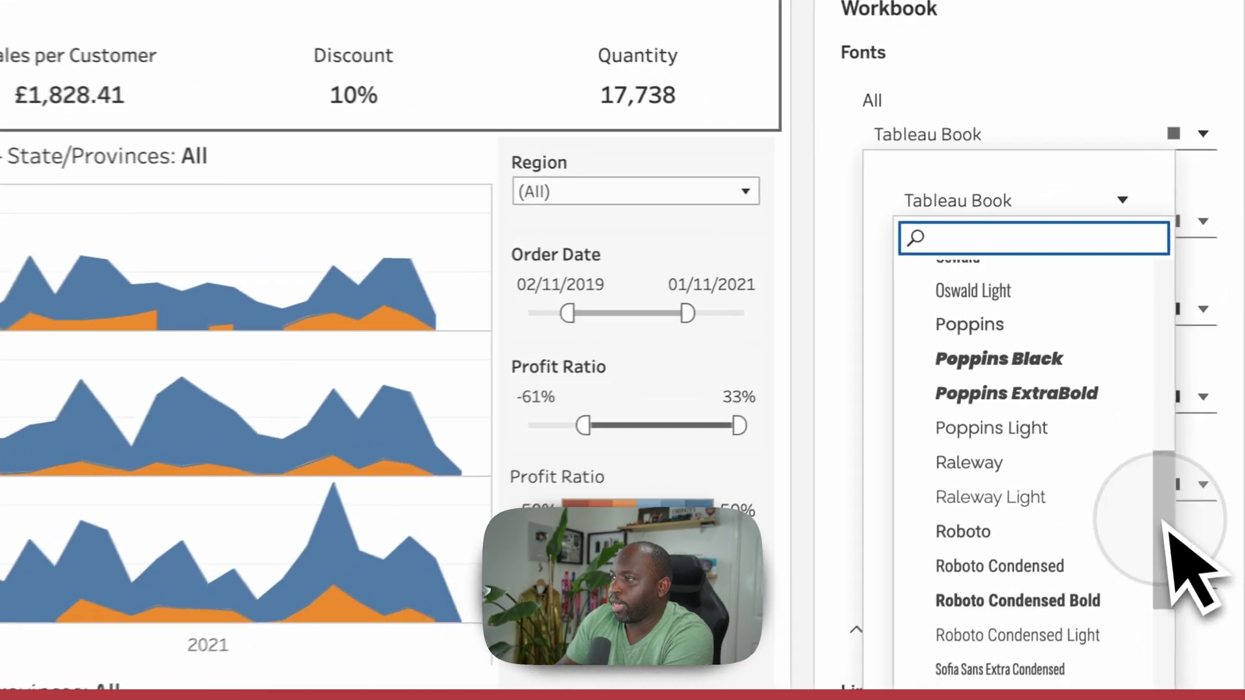
Set the workbook's All-text font to Montserrat
left_click_drag(1219, 361, 1208, 316)
left_click_drag(1148, 465, 1139, 369)
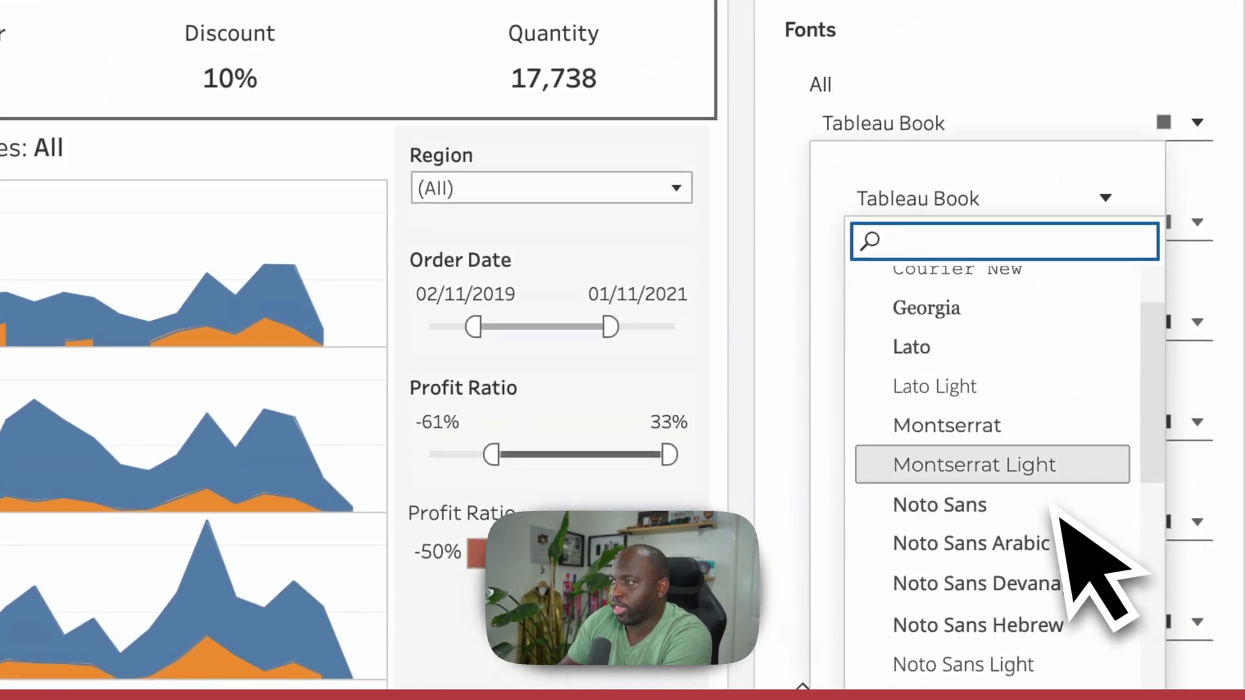
left_click(1055, 424)
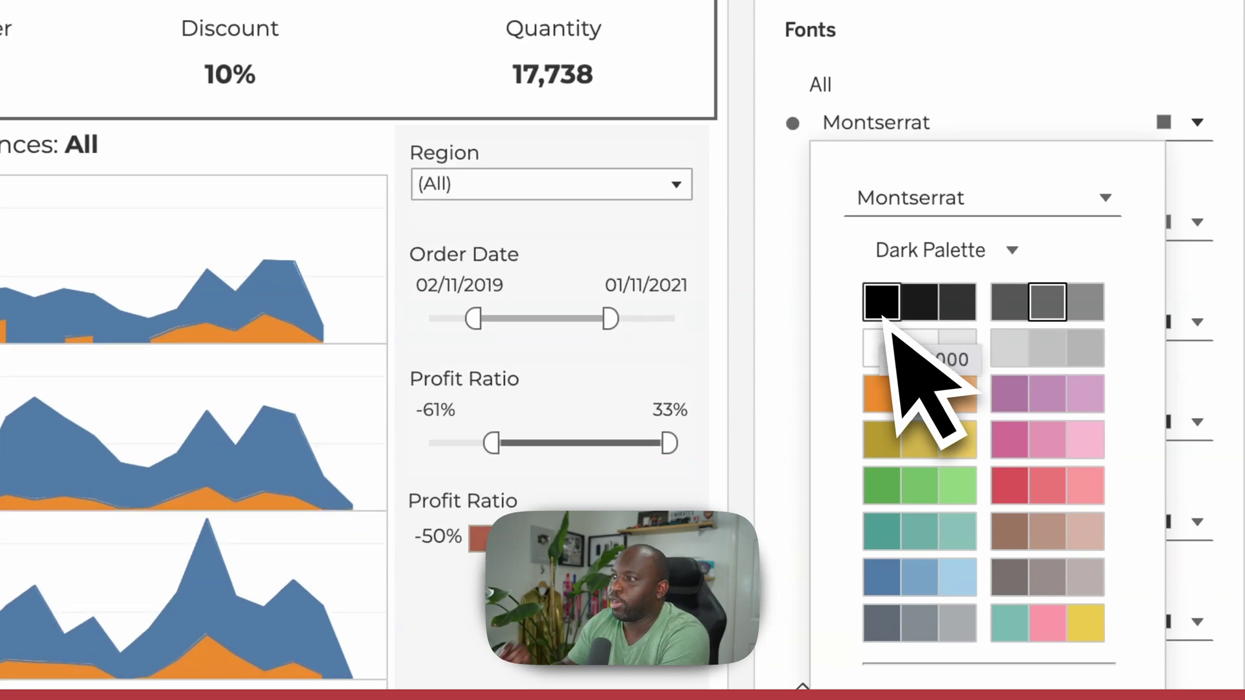
left_click(989, 202)
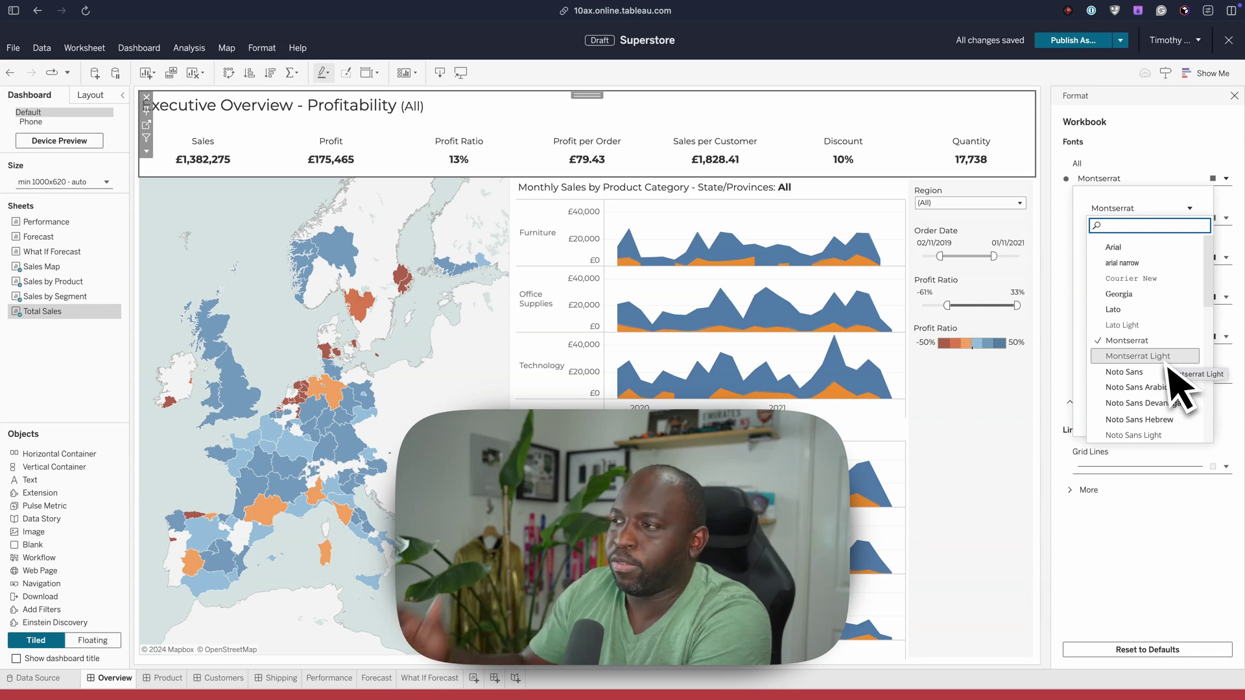
Change the workbook's All-text font from Montserrat to Roboto
scroll(1189, 356, "down", 5)
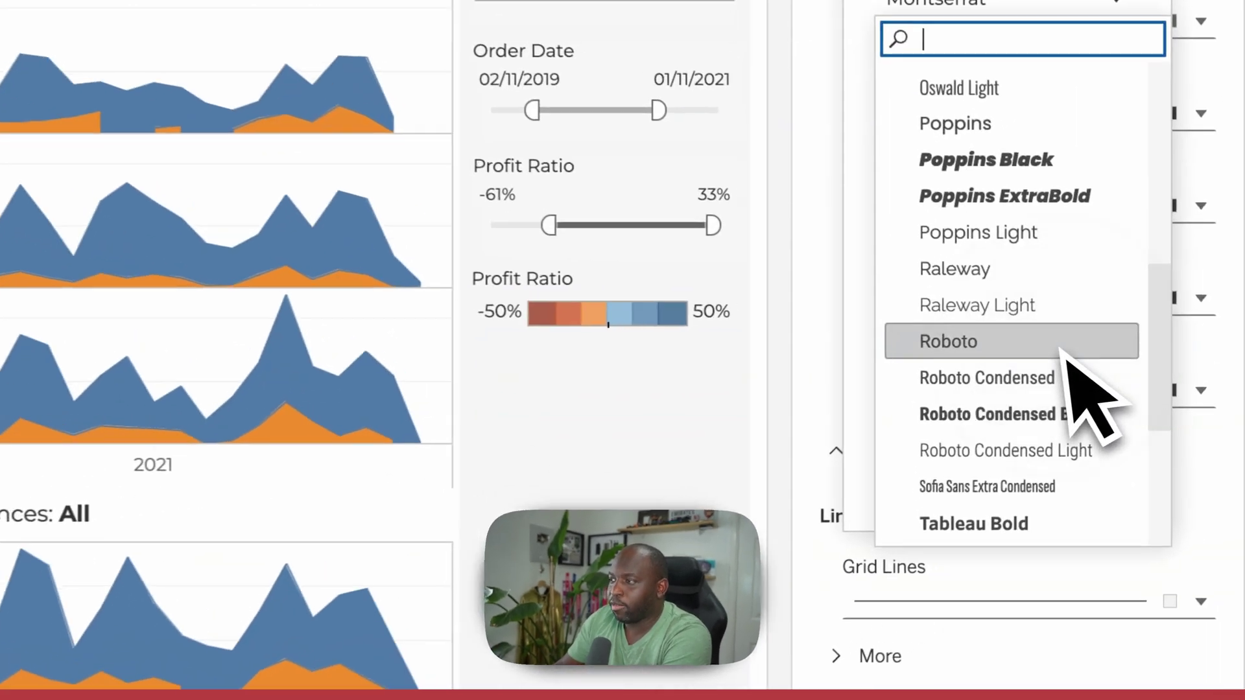
left_click(1171, 360)
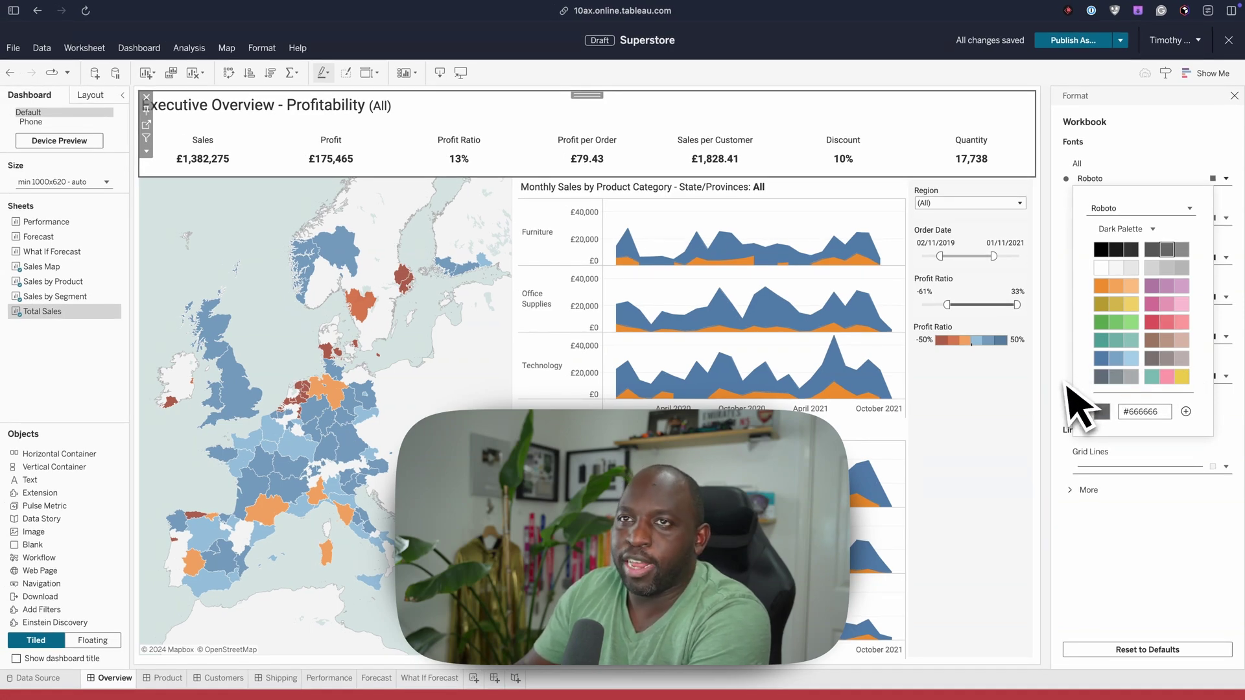
left_click(1209, 135)
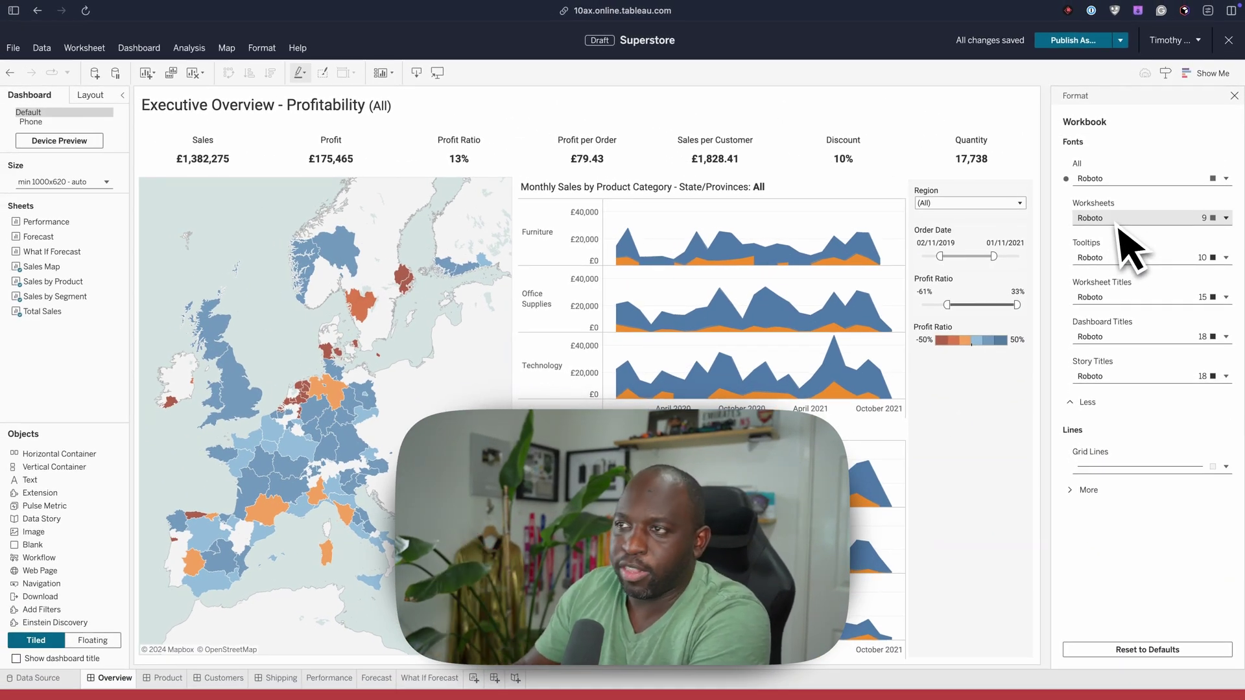
Set the Dashboard Titles font to Oswald Light at size 18, other text staying Roboto
left_click(1119, 377)
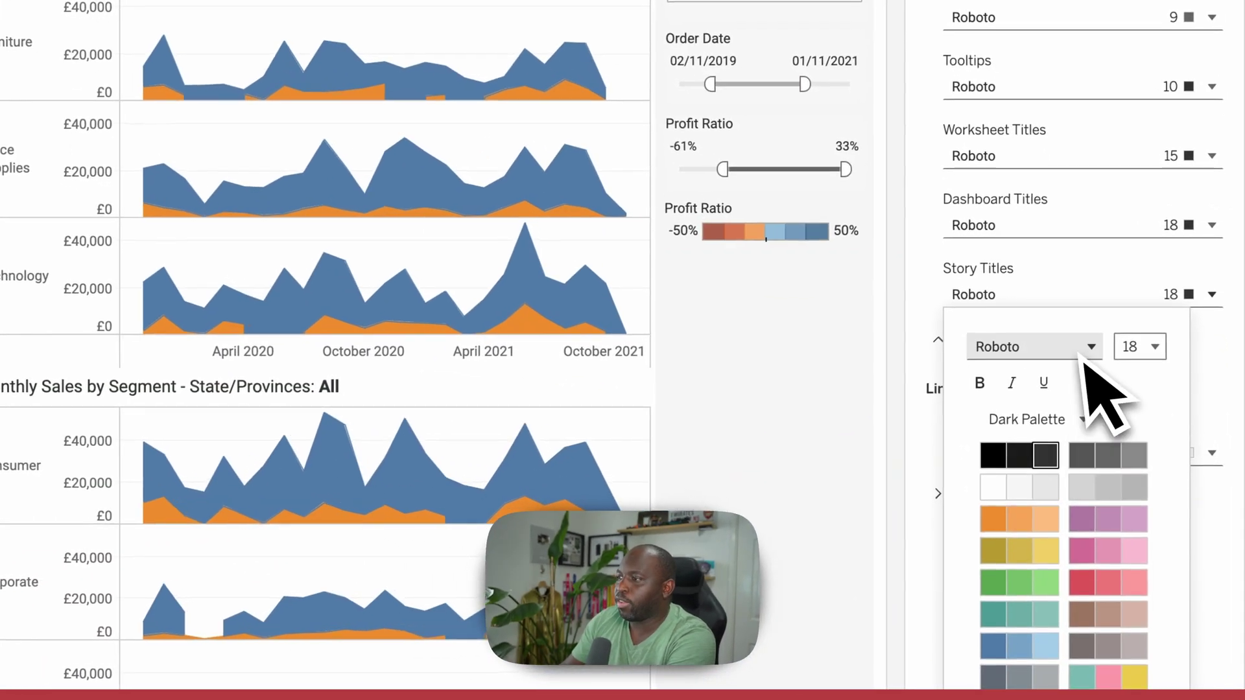
left_click(1089, 355)
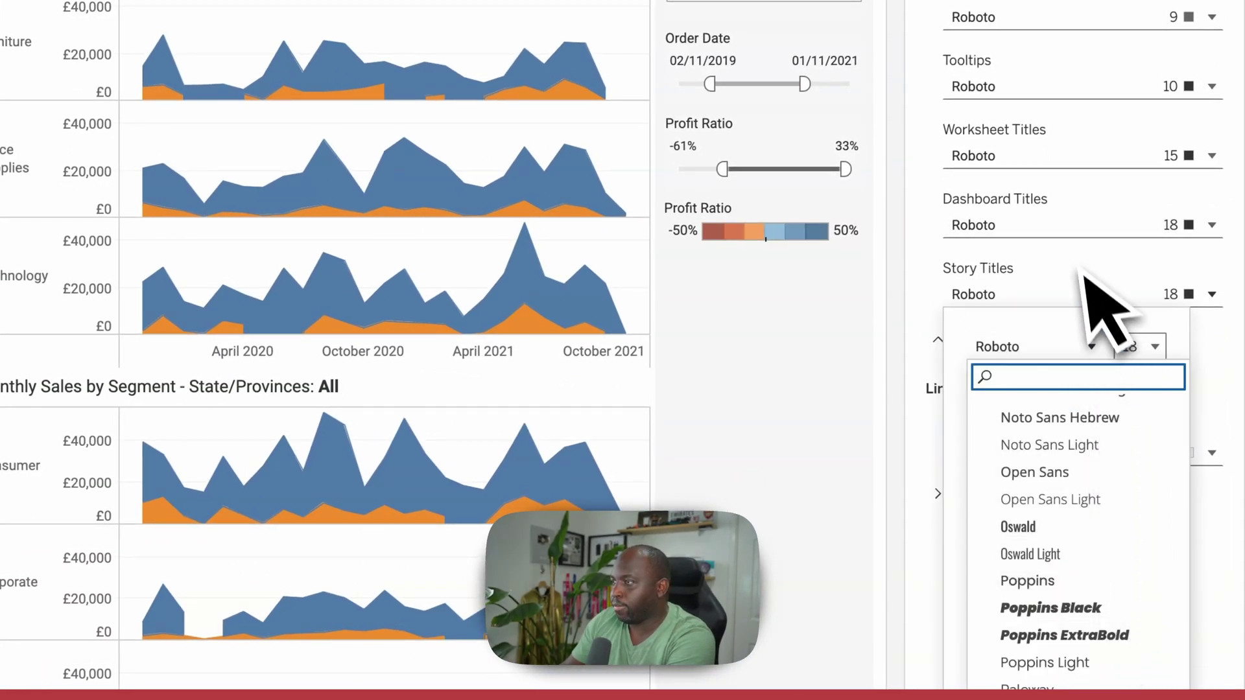
left_click(1091, 293)
left_click(1063, 226)
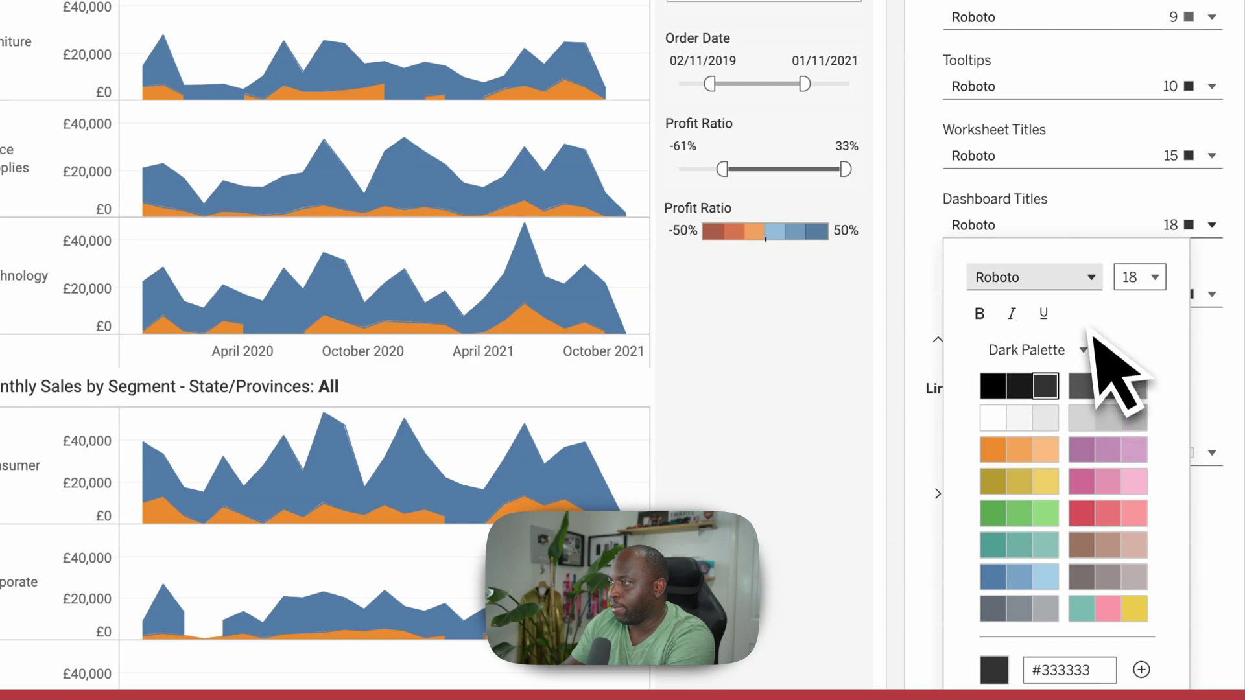
left_click(1090, 277)
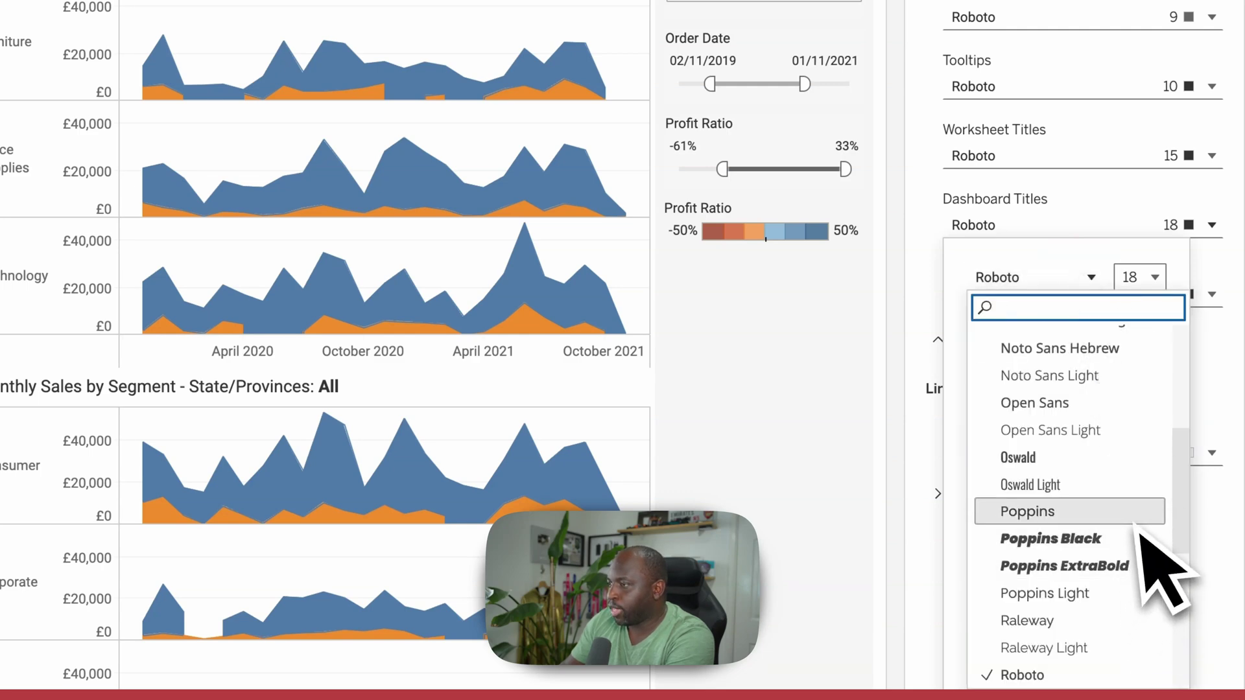
key("Escape")
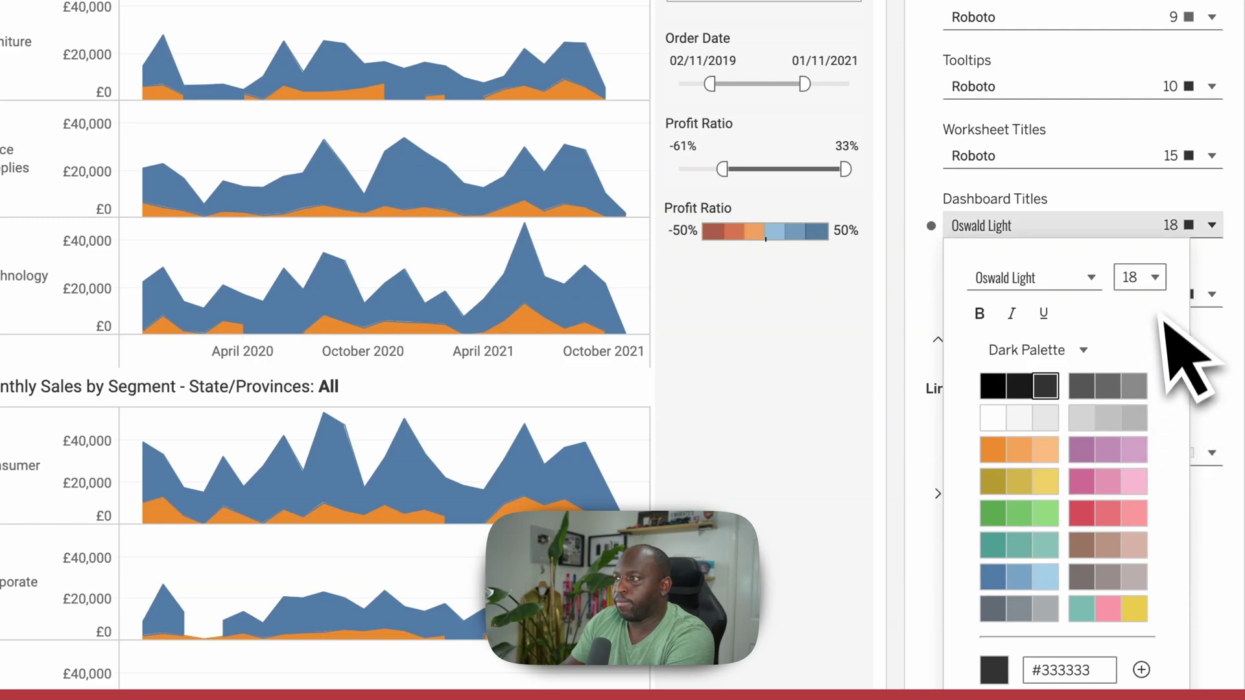
left_click(1088, 216)
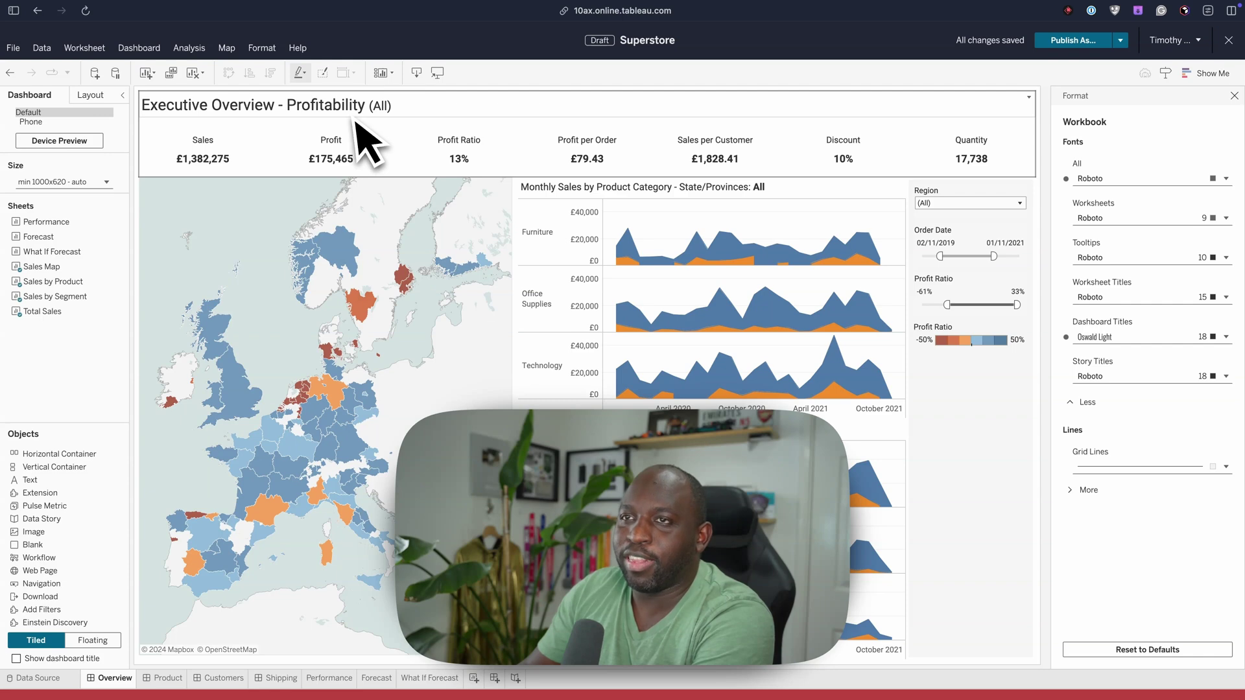
Select the Executive Overview - Profitability title text and change its font to Oswald
left_click(375, 118)
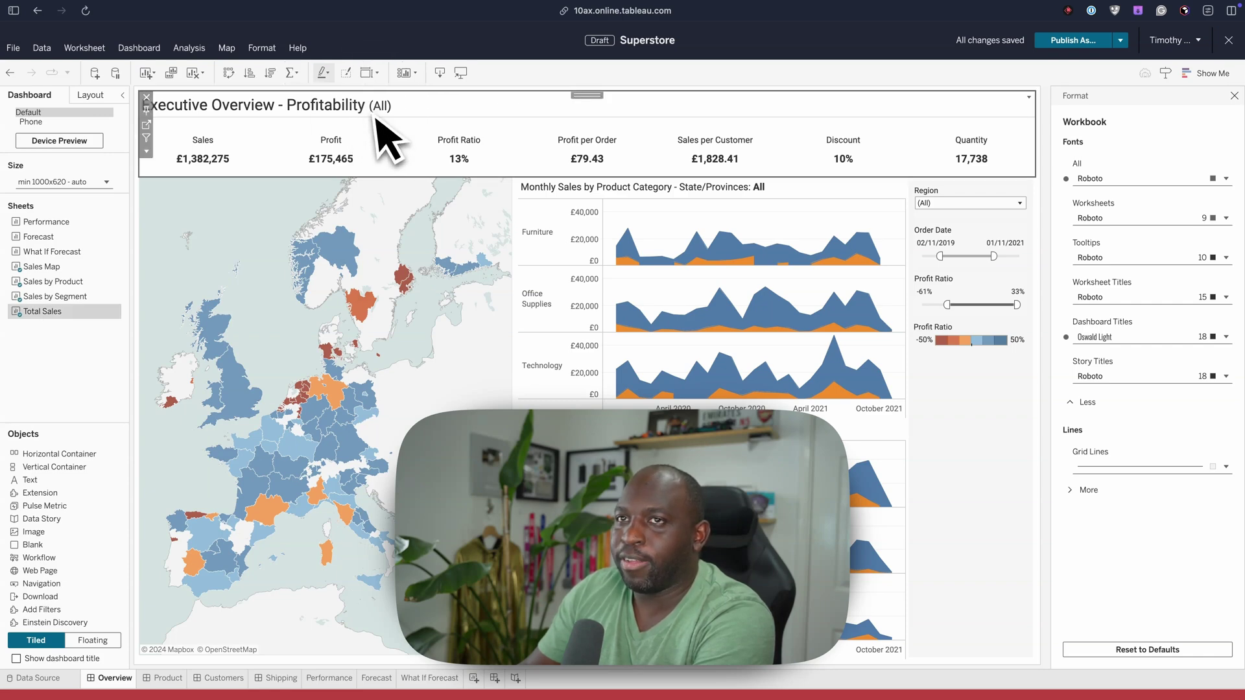
double_click(346, 115)
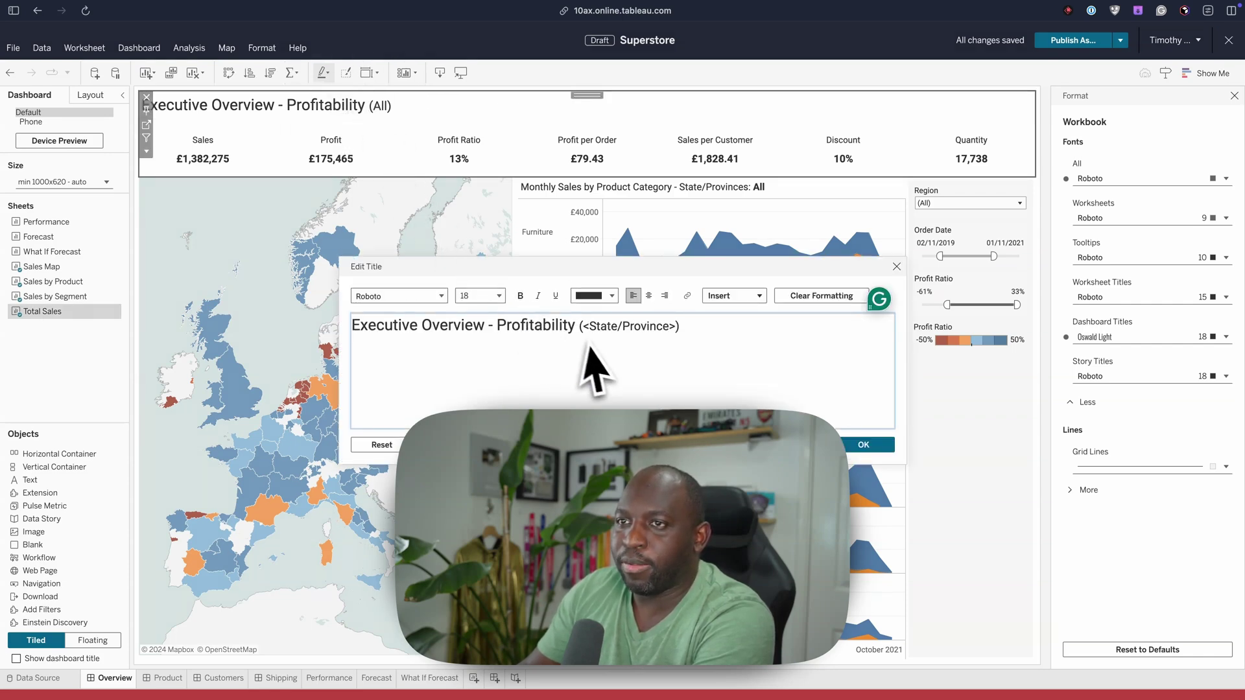
left_click_drag(713, 332, 361, 317)
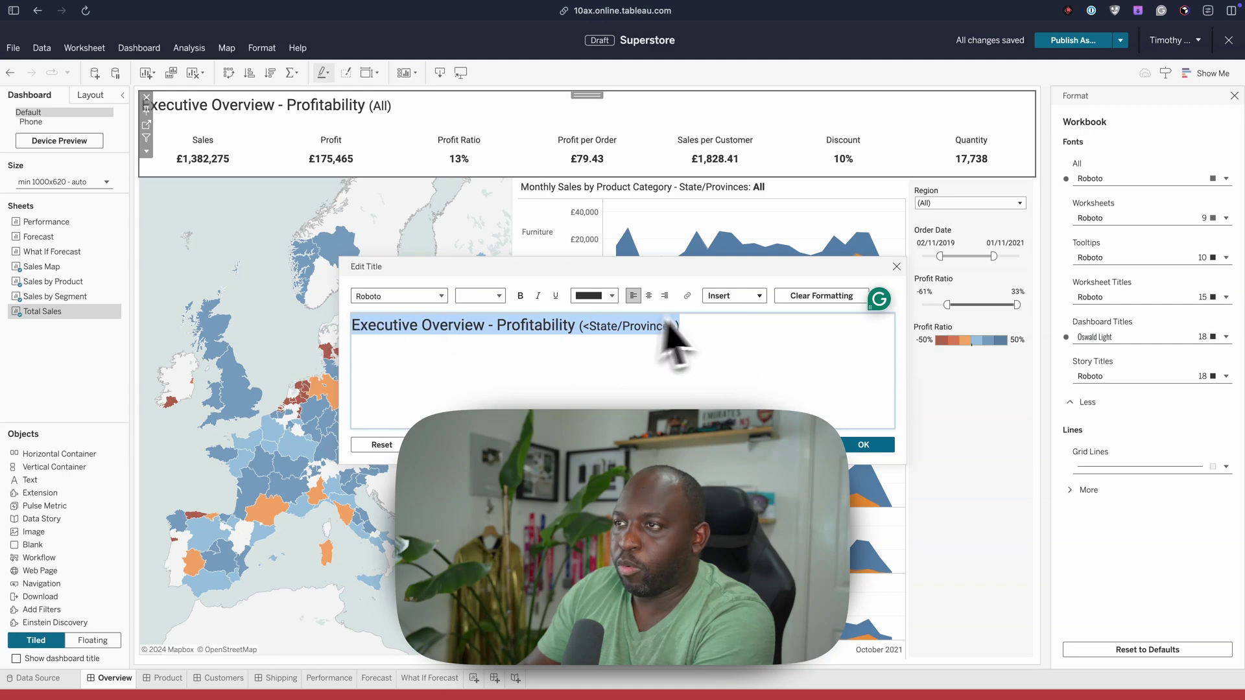
left_click(440, 296)
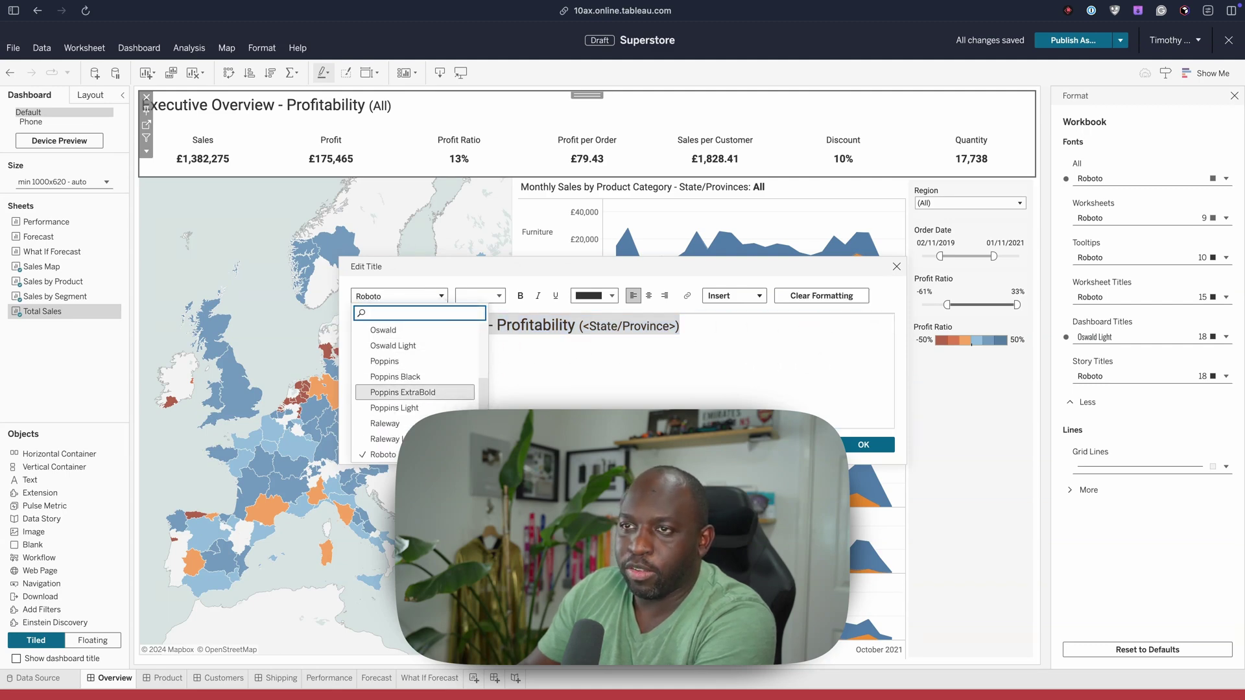
left_click(389, 330)
left_click(520, 296)
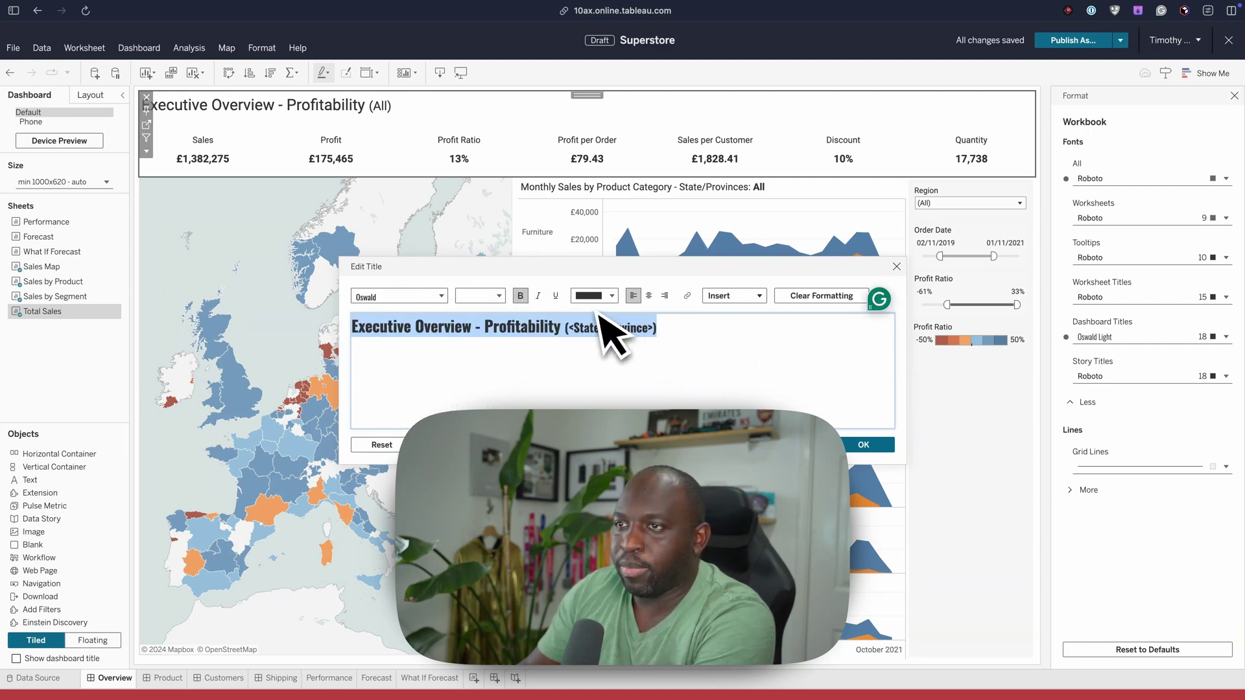
Enlarge the title to size 36, remove bold, and confirm the formatting
left_click(498, 297)
type("18")
key("Return")
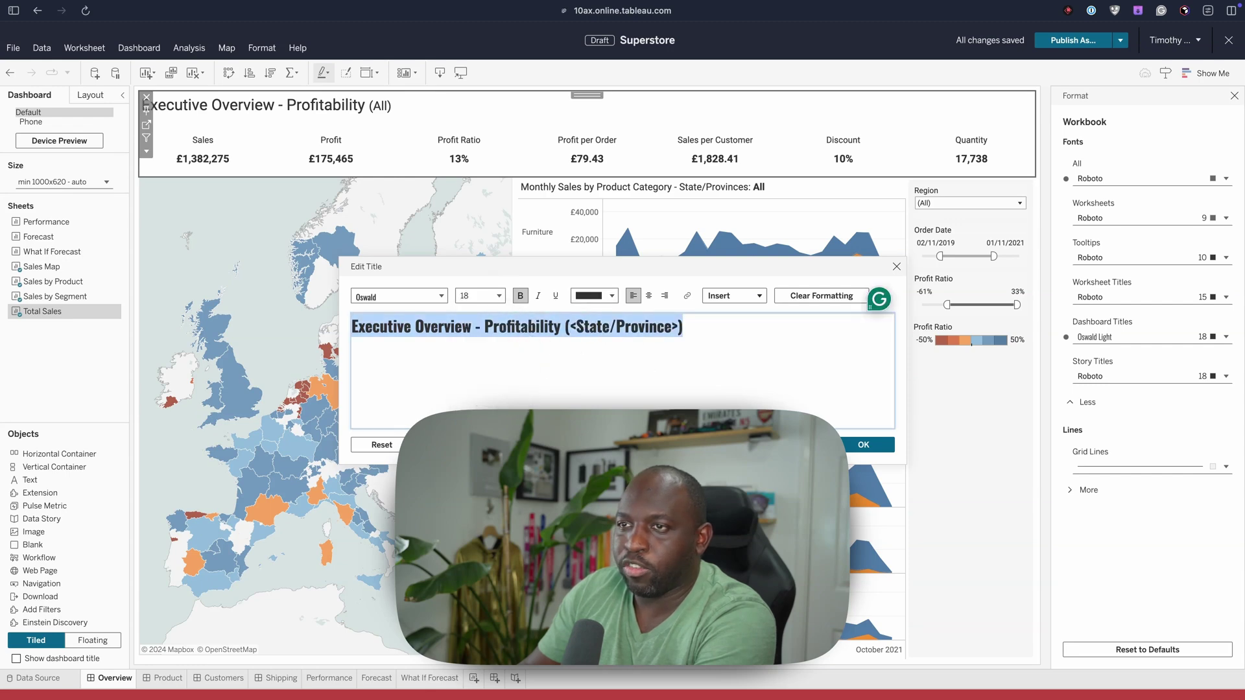
left_click(500, 297)
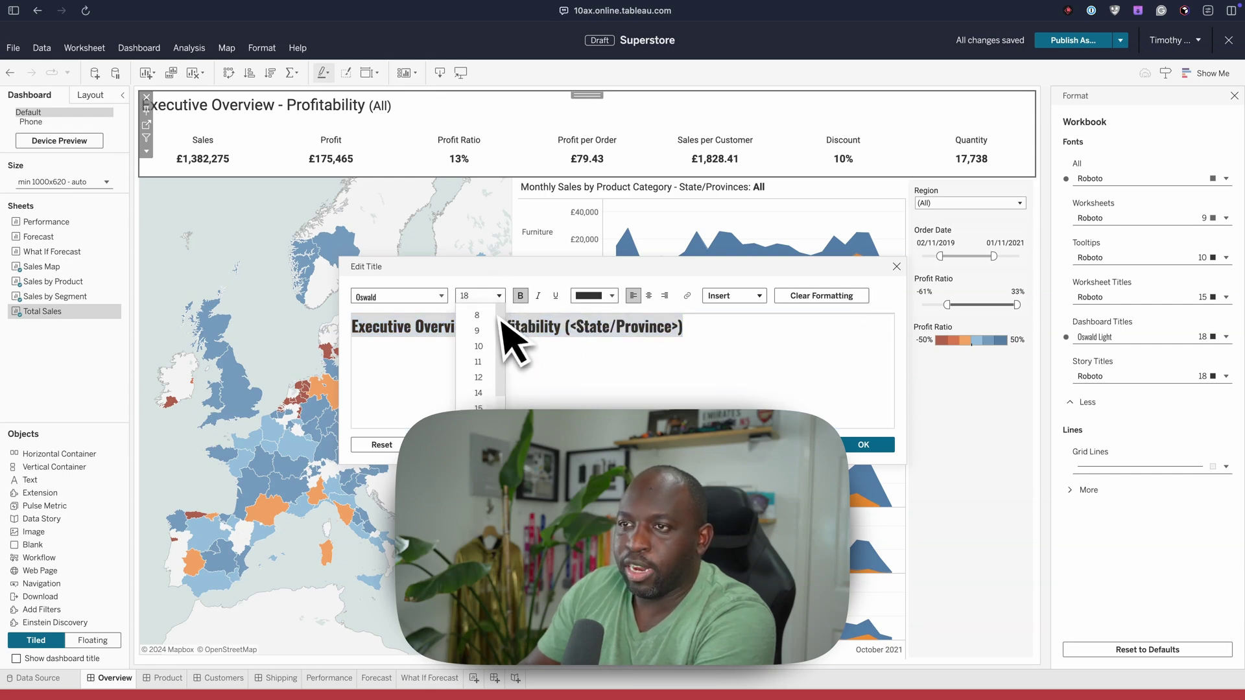
type("20")
key("Return")
left_click(498, 297)
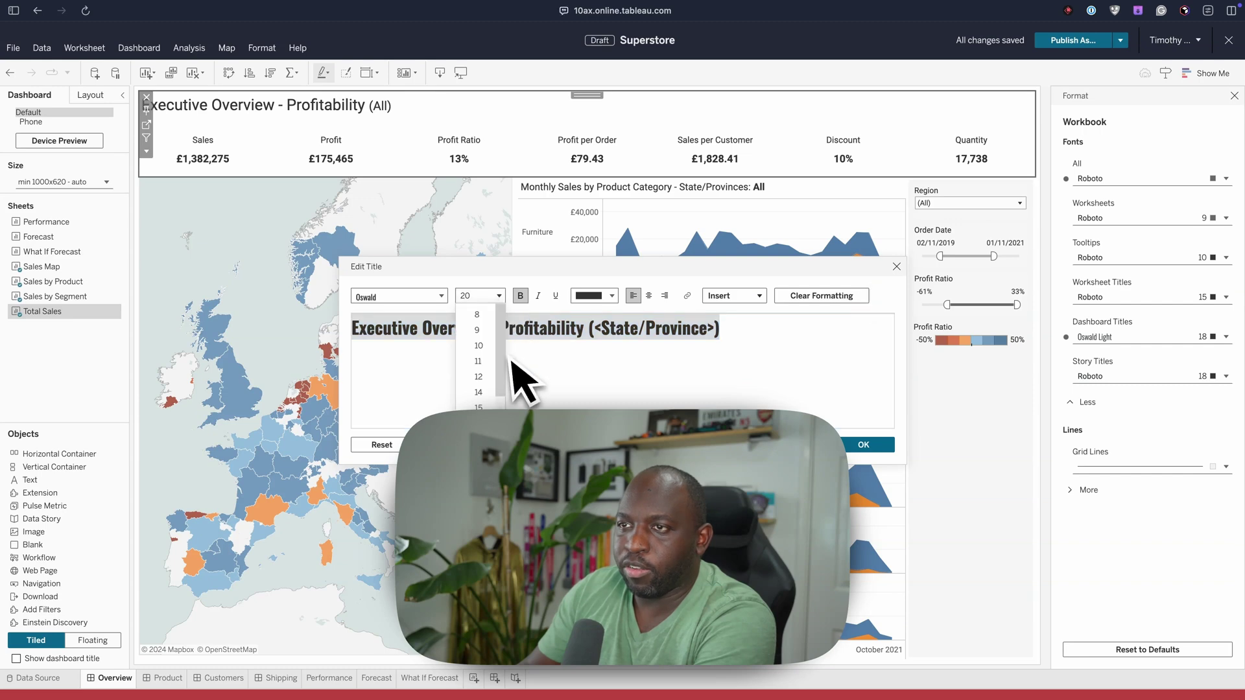
type("36")
key("Return")
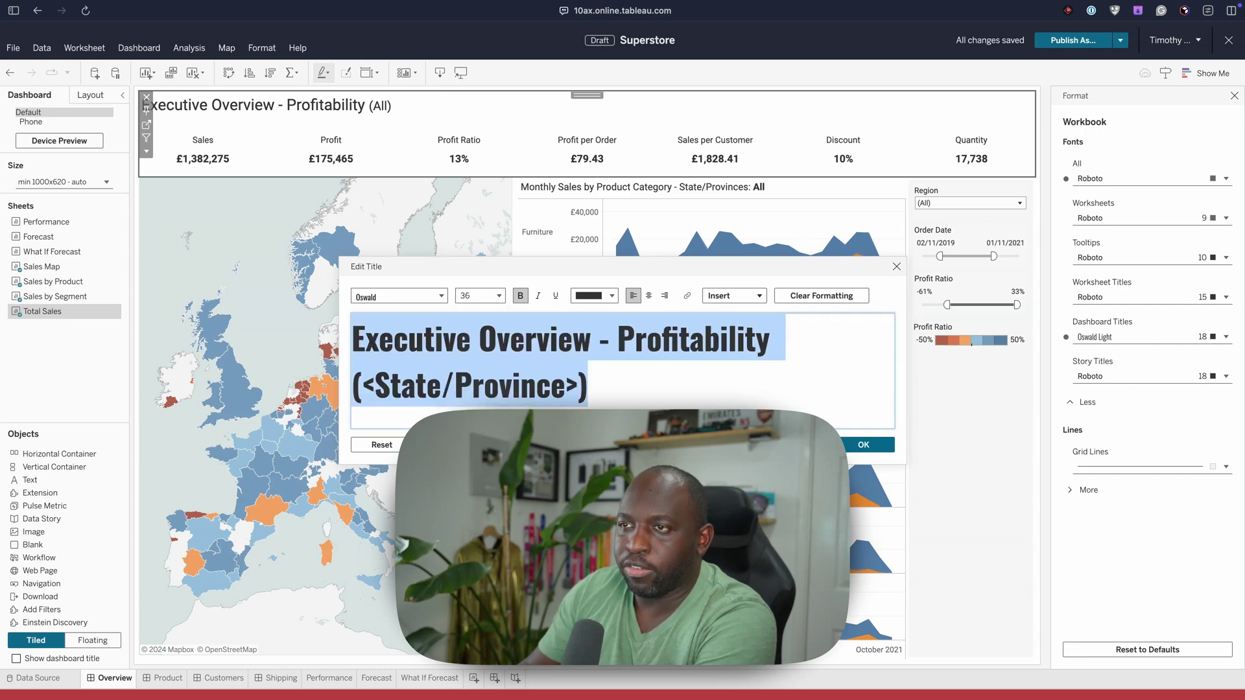
left_click(520, 296)
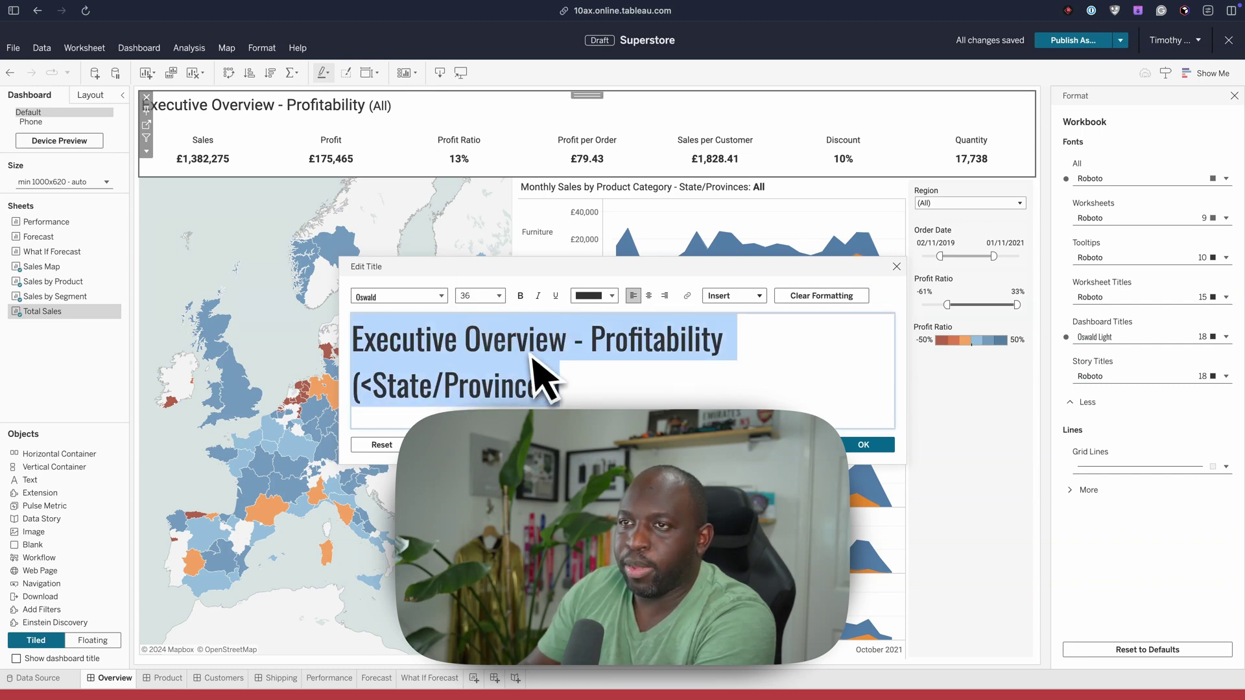
left_click(859, 445)
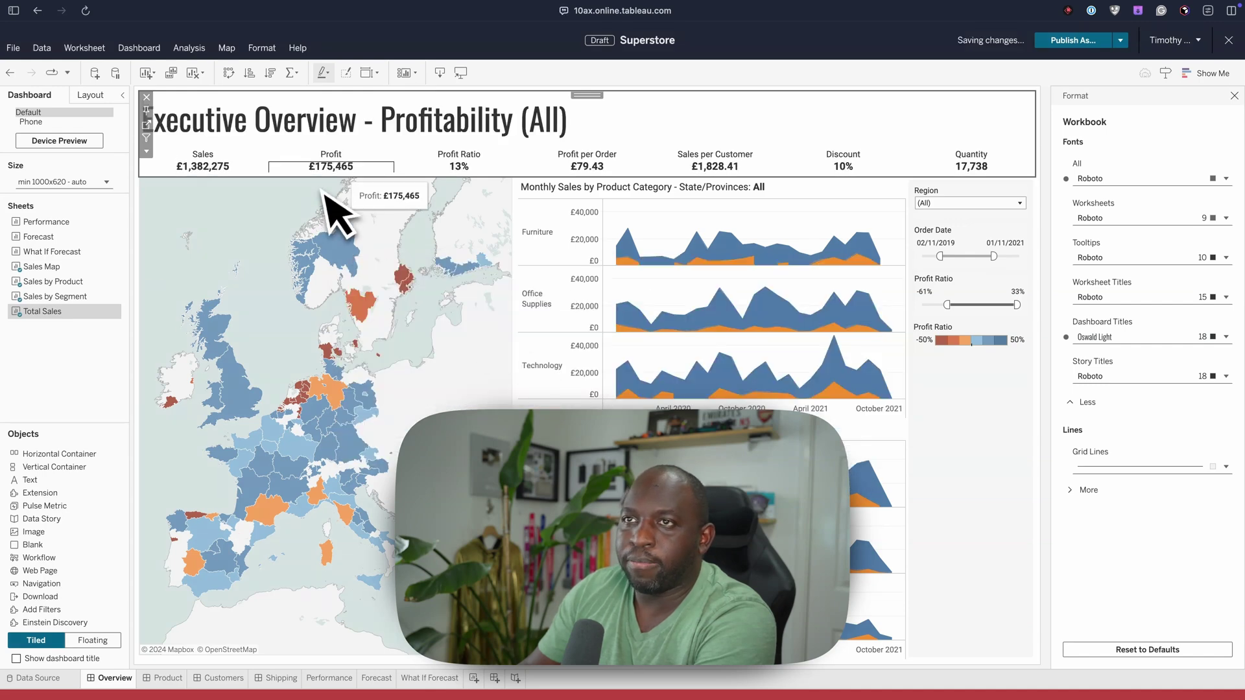
Drag the title/KPI container taller so the 36-point Oswald title fits above the charts
left_click_drag(499, 181, 500, 217)
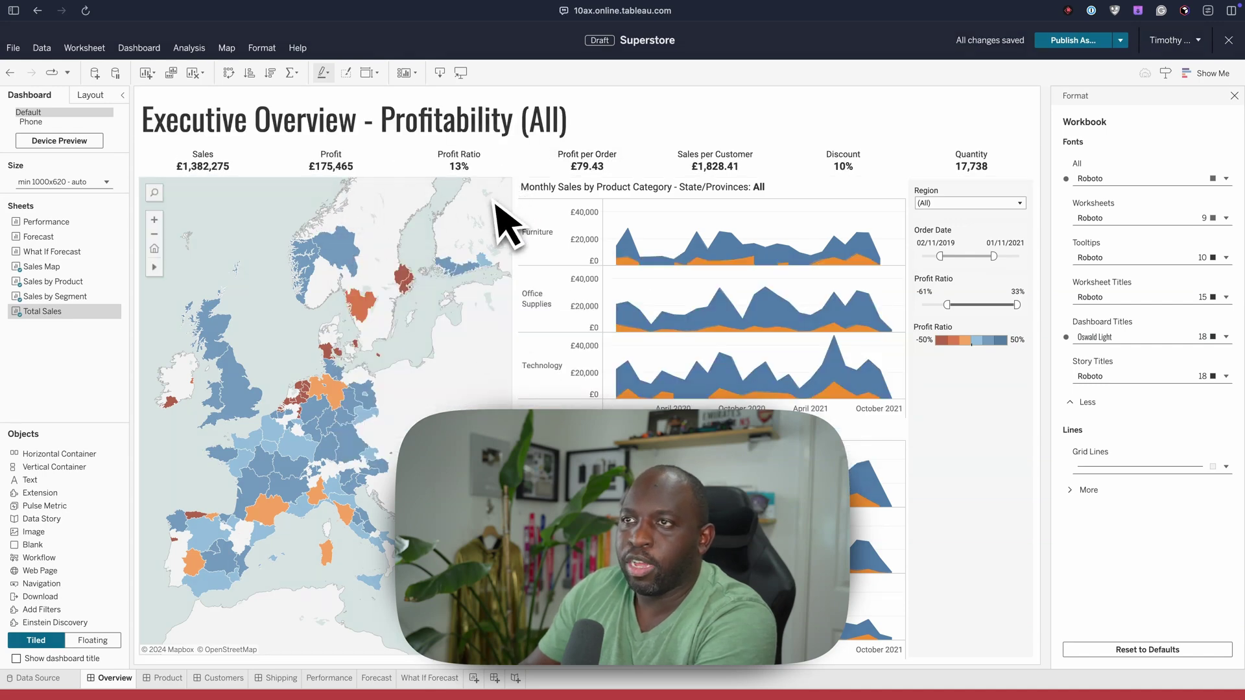